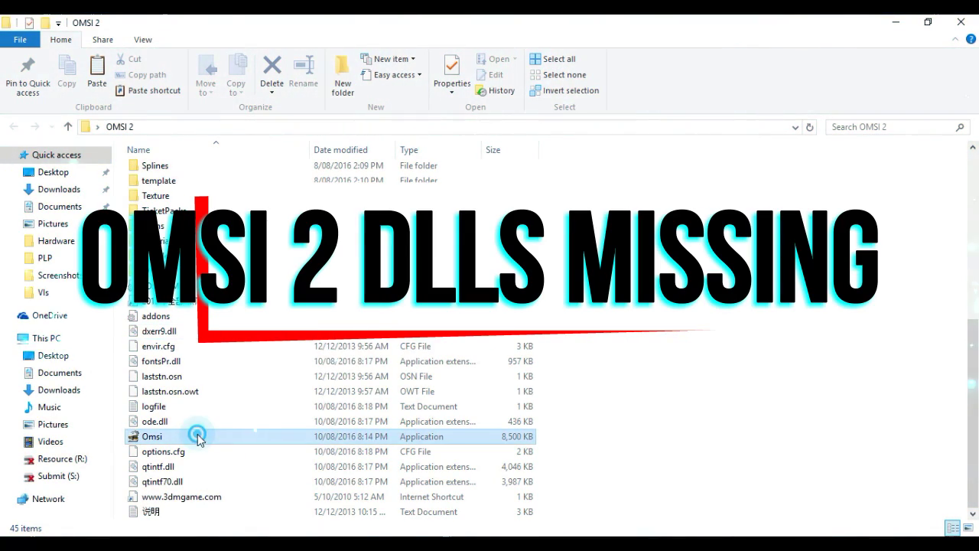
# Launch Omsi from the OMSI 2 folder to check which DLL is missing, and dismiss the system error
pyautogui.click(198, 436)
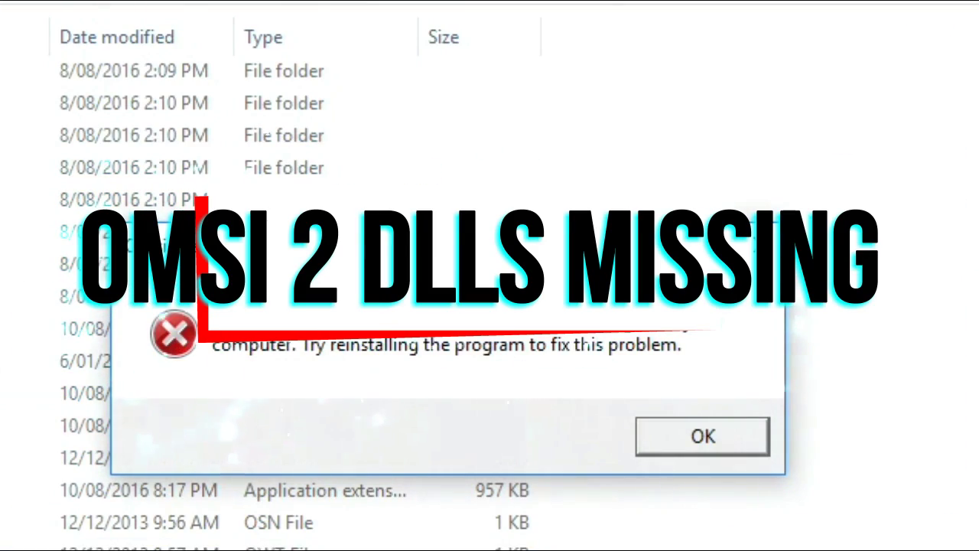
pyautogui.moveTo(275, 240); pyautogui.dragTo(151, 237)
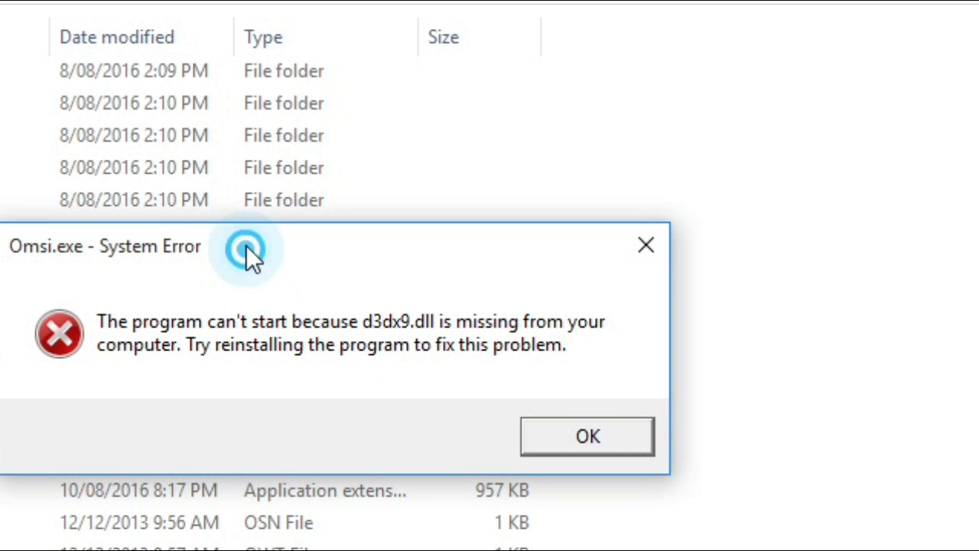
pyautogui.moveTo(247, 246); pyautogui.dragTo(300, 216)
pyautogui.click(579, 359)
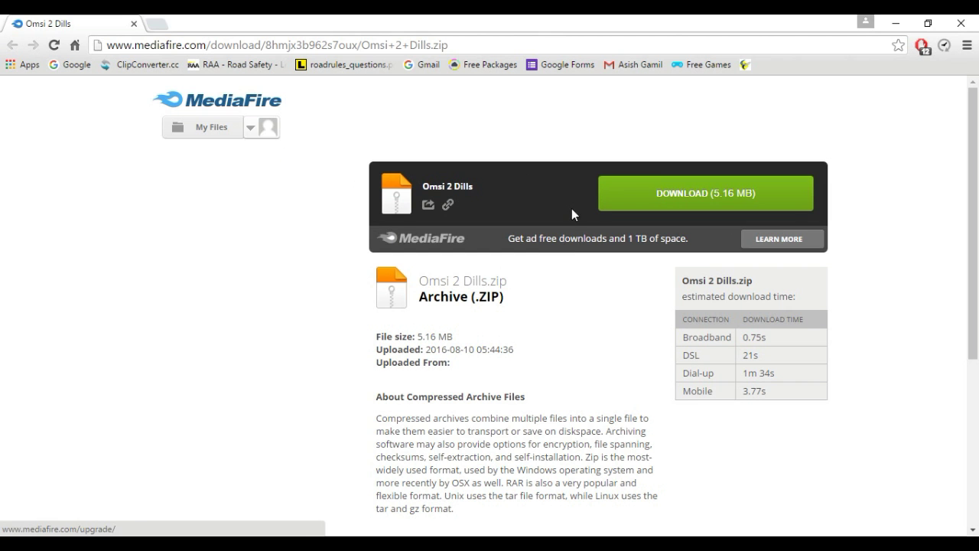
# Download Omsi 2 Dills.zip from MediaFire and recover the blocked file anyway in Chrome's download list
pyautogui.click(730, 196)
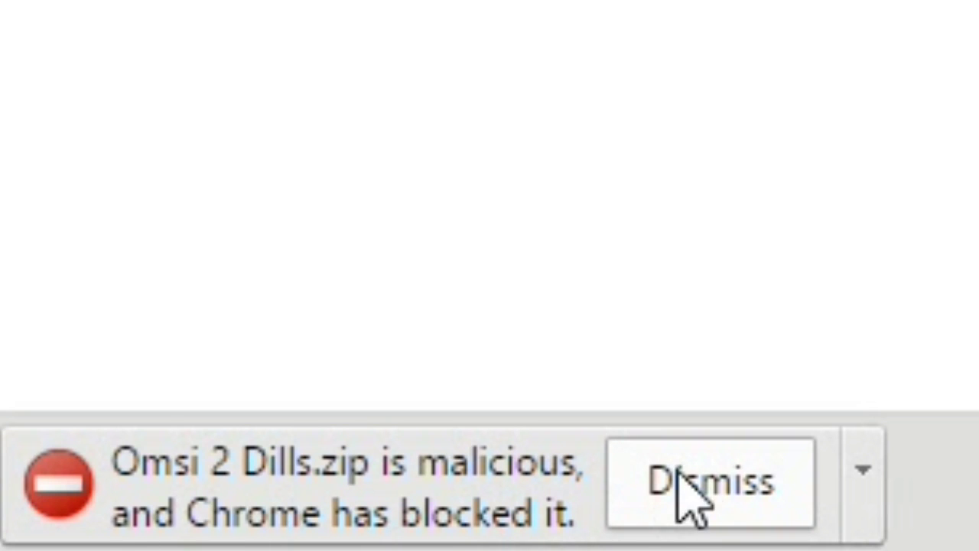
pyautogui.click(719, 469)
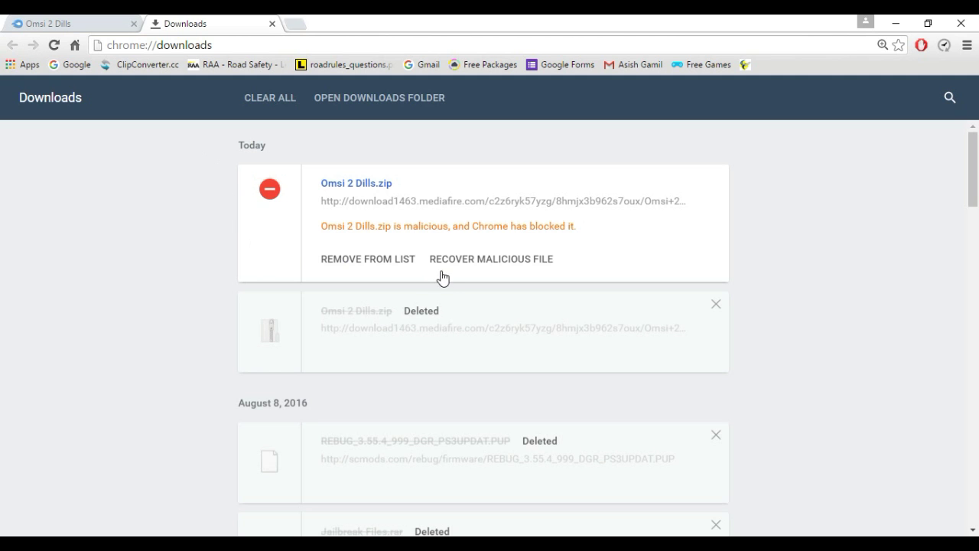
pyautogui.click(477, 260)
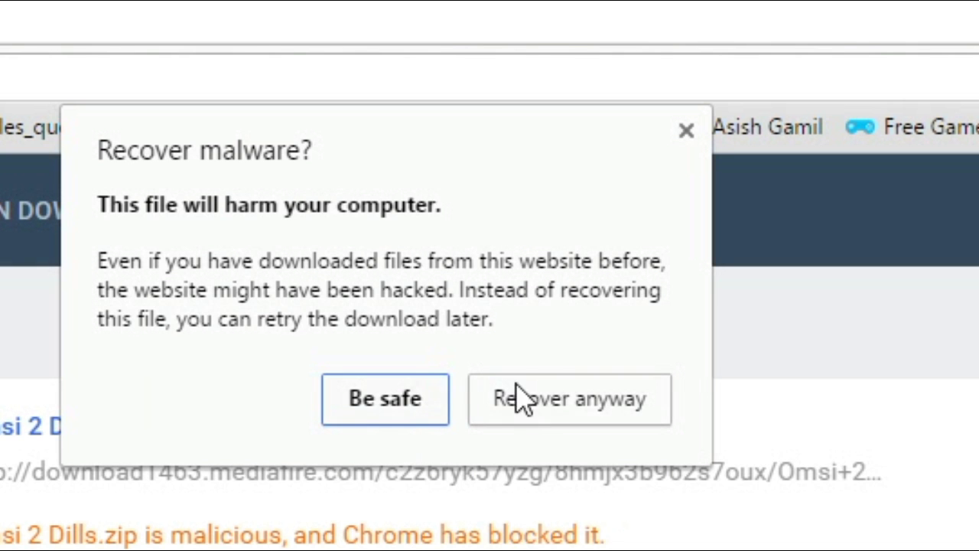
pyautogui.click(551, 175)
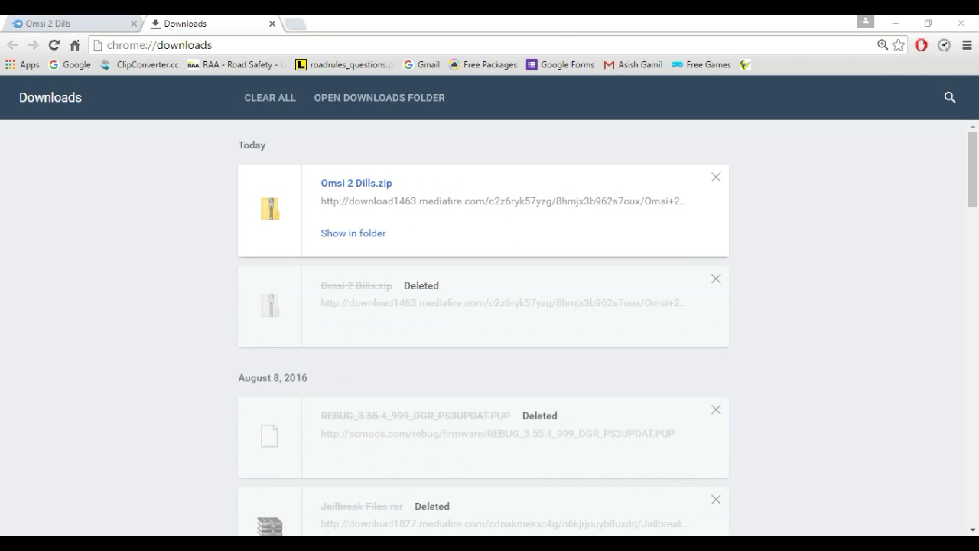
# Show the downloaded Omsi 2 Dills.zip in its folder and open the archive to view its files
pyautogui.click(369, 545)
pyautogui.click(341, 234)
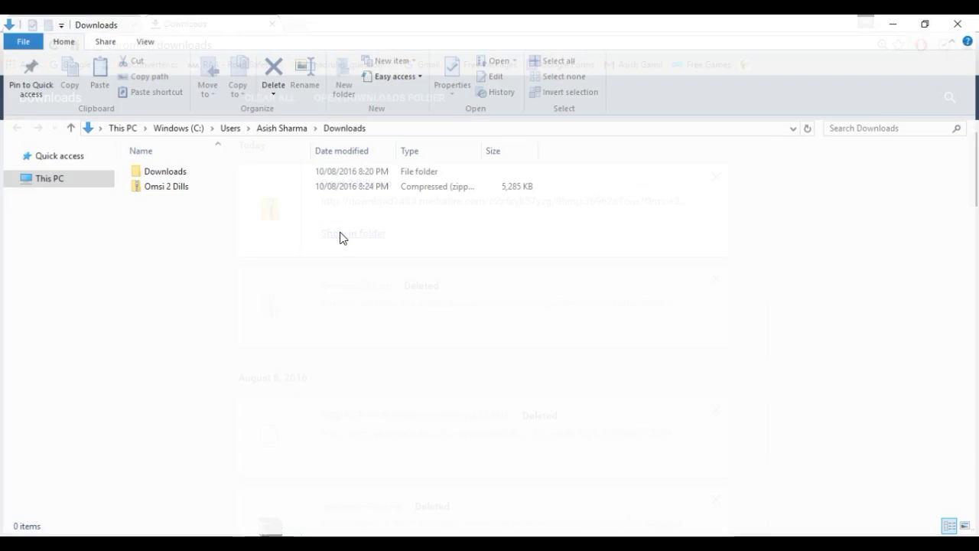
pyautogui.click(192, 228)
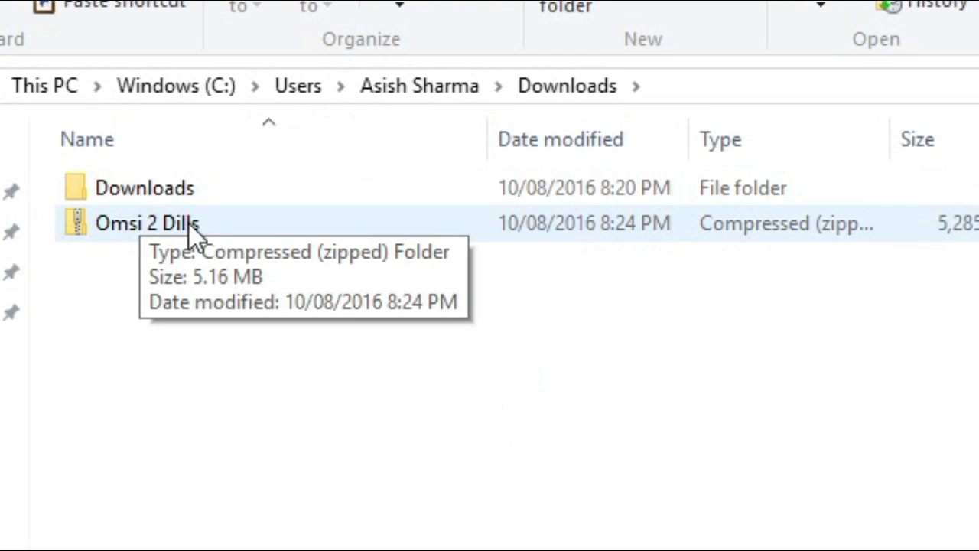
pyautogui.doubleClick(187, 187)
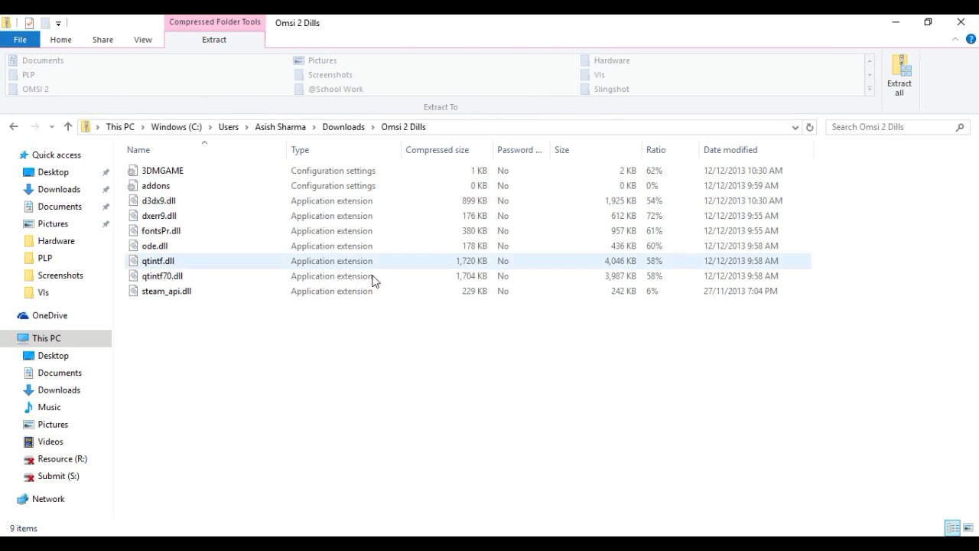
pyautogui.moveTo(226, 346); pyautogui.dragTo(181, 149)
pyautogui.click(289, 374)
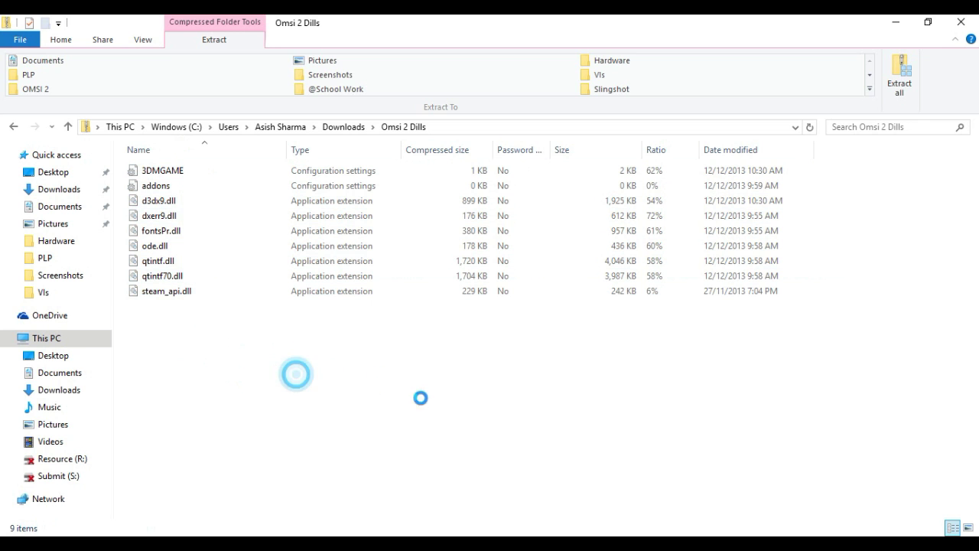
# Place the archive window side by side with the OMSI 2 folder and copy d3dx9.dll into that folder
pyautogui.press('super+Left')
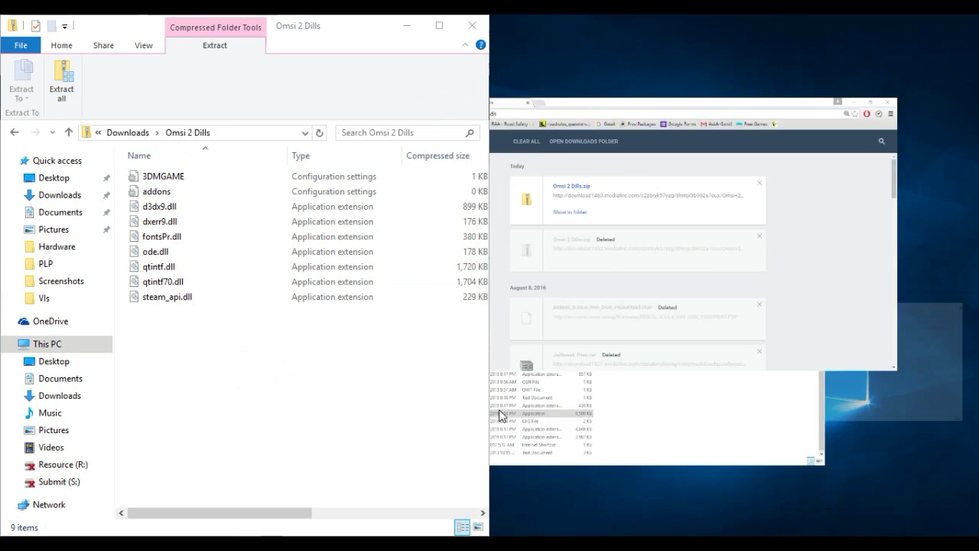
pyautogui.click(640, 366)
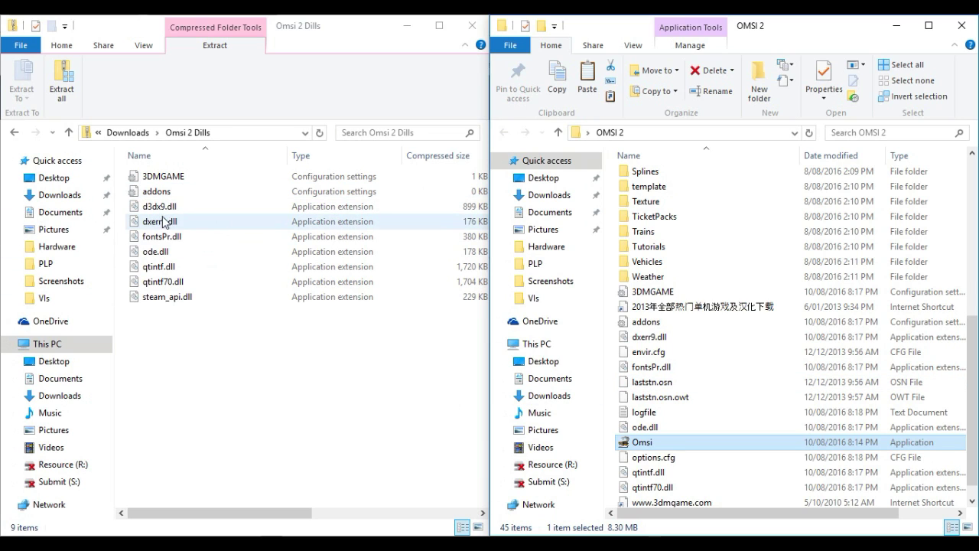
pyautogui.click(157, 206)
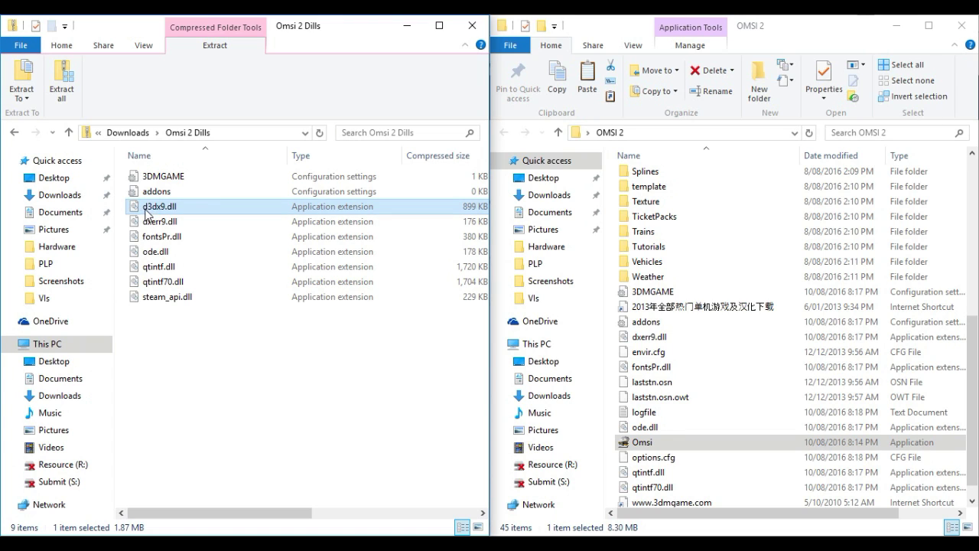
pyautogui.moveTo(147, 214); pyautogui.dragTo(613, 272)
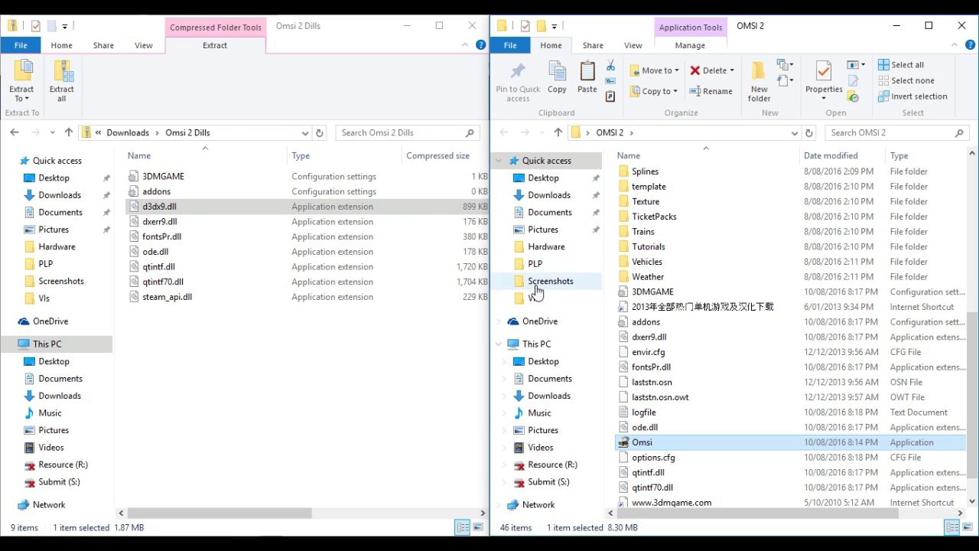
# Try to copy steam_api.dll from the Omsi 2 Dills archive into the OMSI 2 folder
pyautogui.click(173, 298)
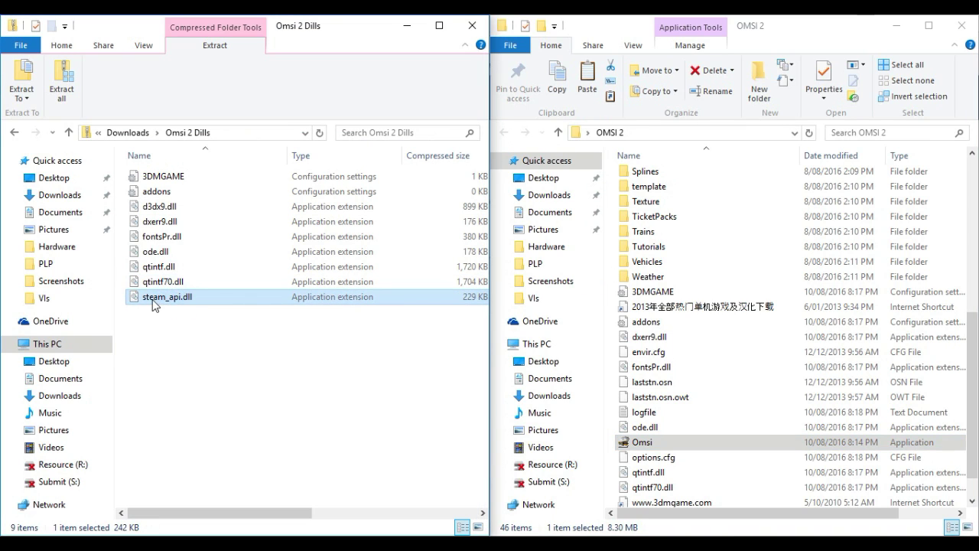
pyautogui.moveTo(155, 300); pyautogui.dragTo(616, 280)
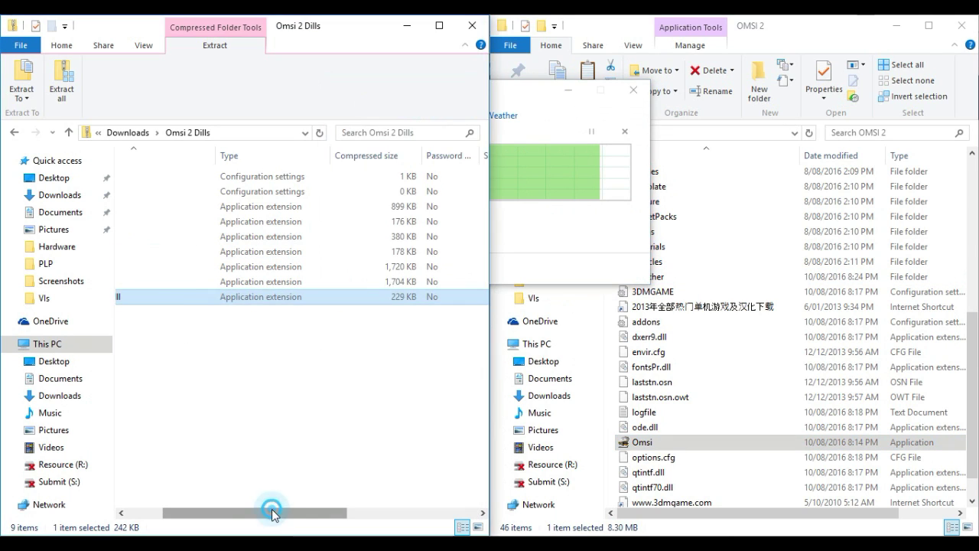
pyautogui.moveTo(271, 509); pyautogui.dragTo(214, 514)
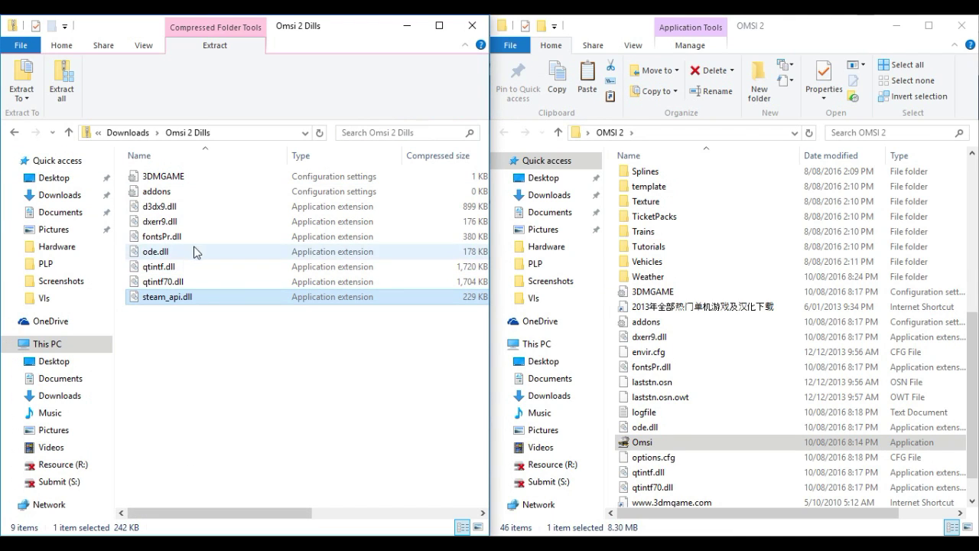
# Close the archive window, maximize the OMSI 2 folder and test launching Omsi, dismissing the system error
pyautogui.click(473, 25)
pyautogui.click(930, 26)
pyautogui.scroll(-1, 528, 230)
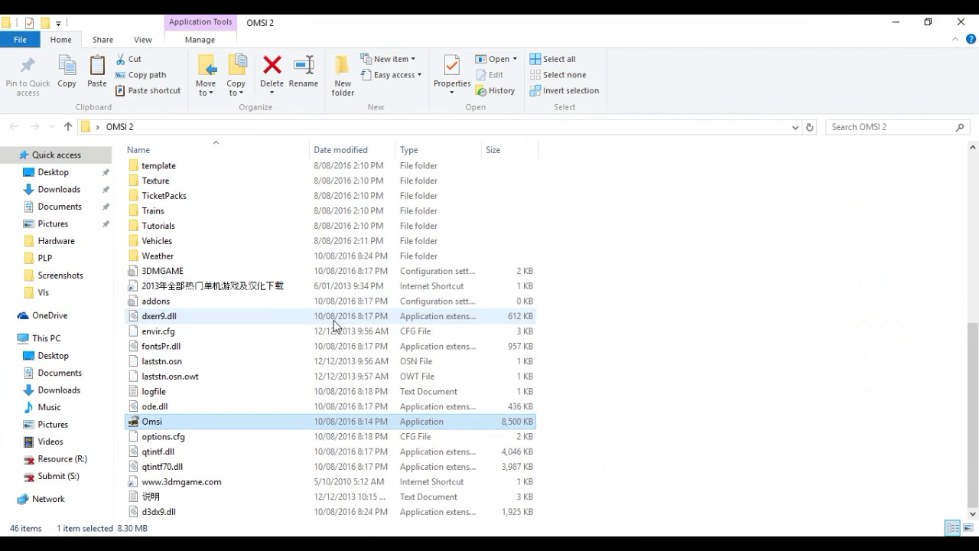
pyautogui.doubleClick(168, 423)
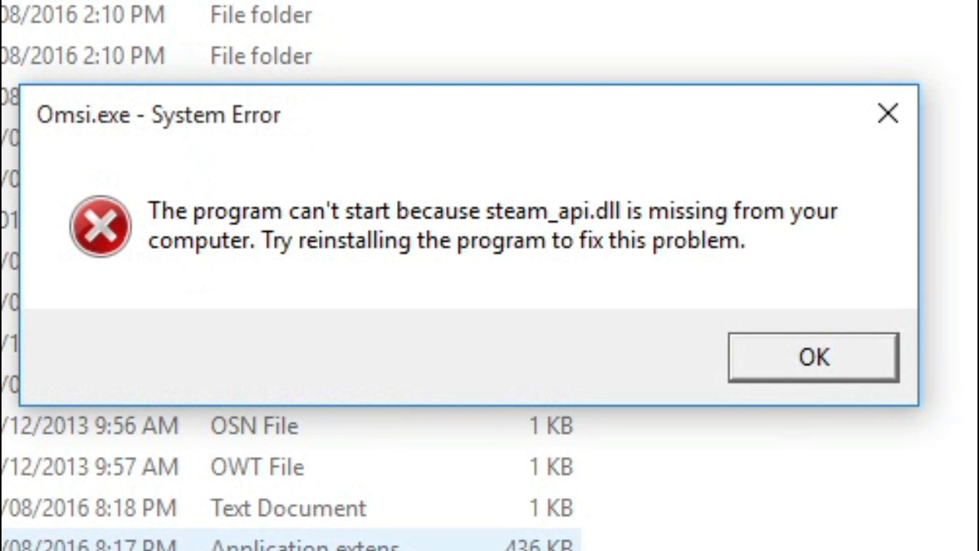
pyautogui.click(801, 357)
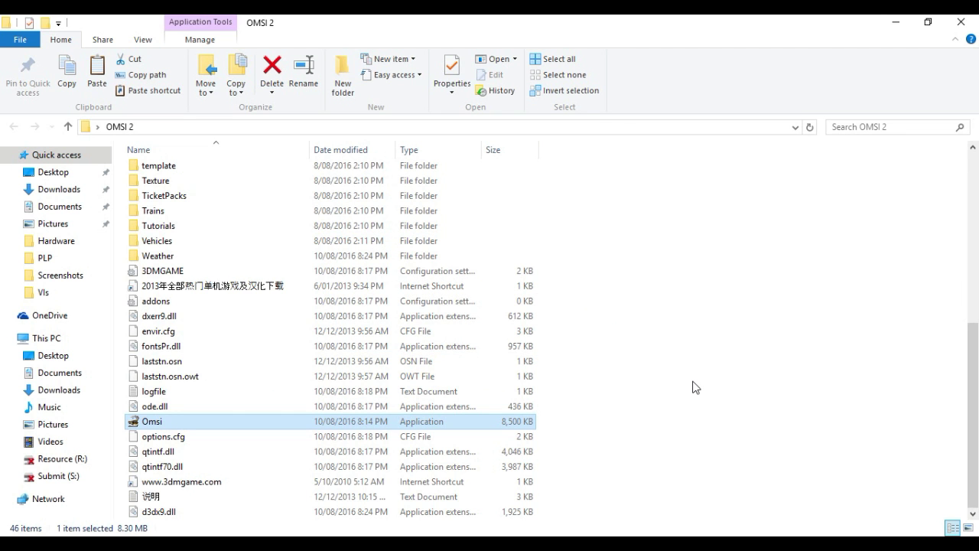
# Reopen the Omsi 2 Dills archive from Downloads and place it side by side with the OMSI 2 folder
pyautogui.press('alt')
pyautogui.press('super+Right')
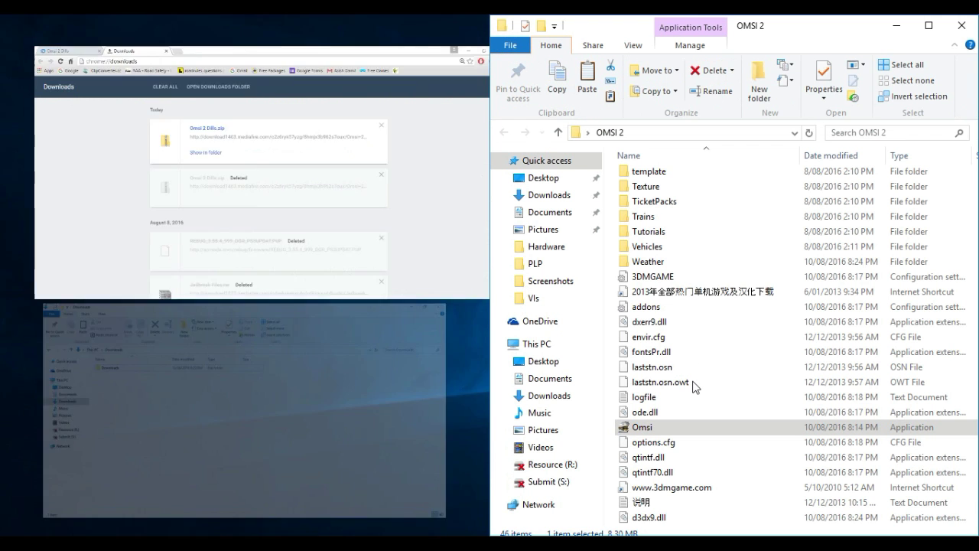
pyautogui.press('Return')
pyautogui.click(327, 531)
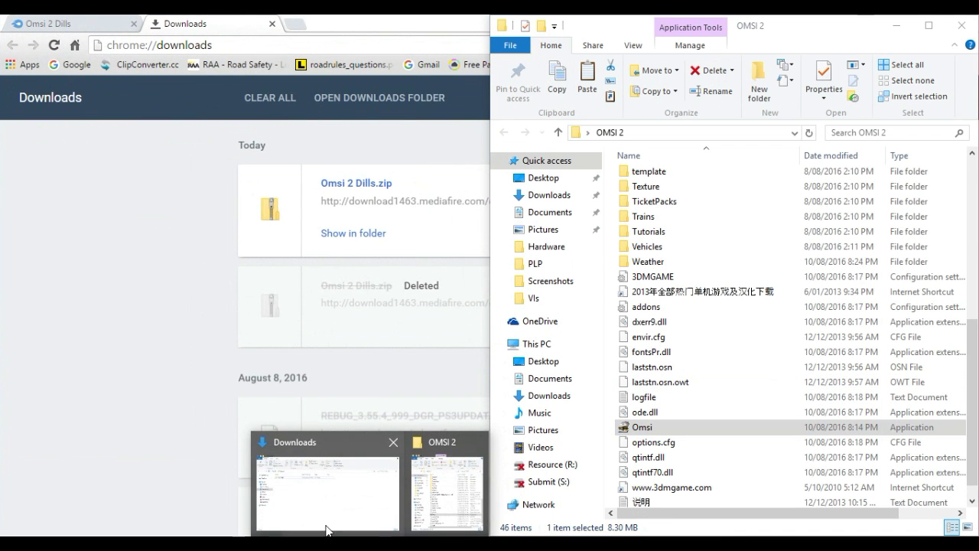
pyautogui.click(339, 496)
pyautogui.doubleClick(196, 187)
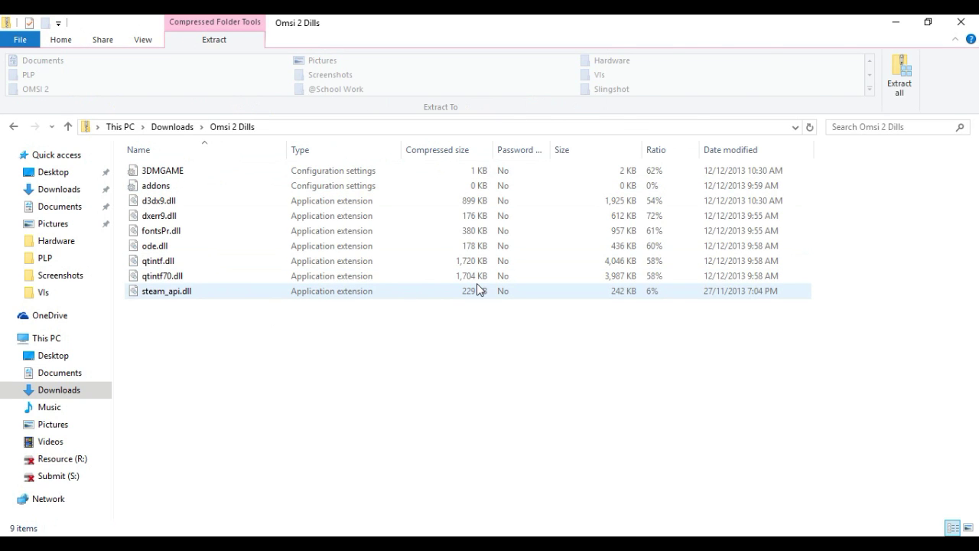
pyautogui.press('super+Left')
# Copy steam_api.dll from the archive directly into the OMSI 2 folder and close the archive window
pyautogui.click(176, 297)
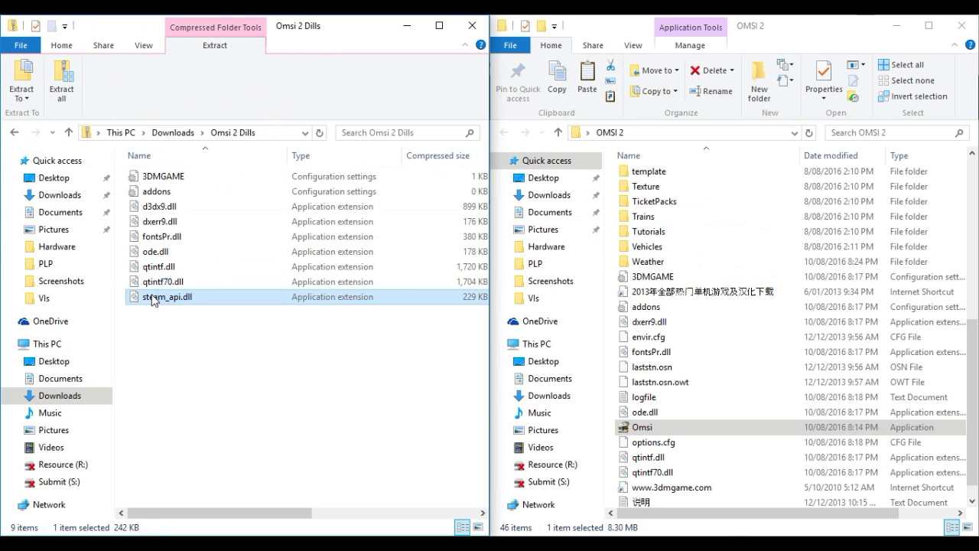
pyautogui.moveTo(184, 297); pyautogui.dragTo(626, 324)
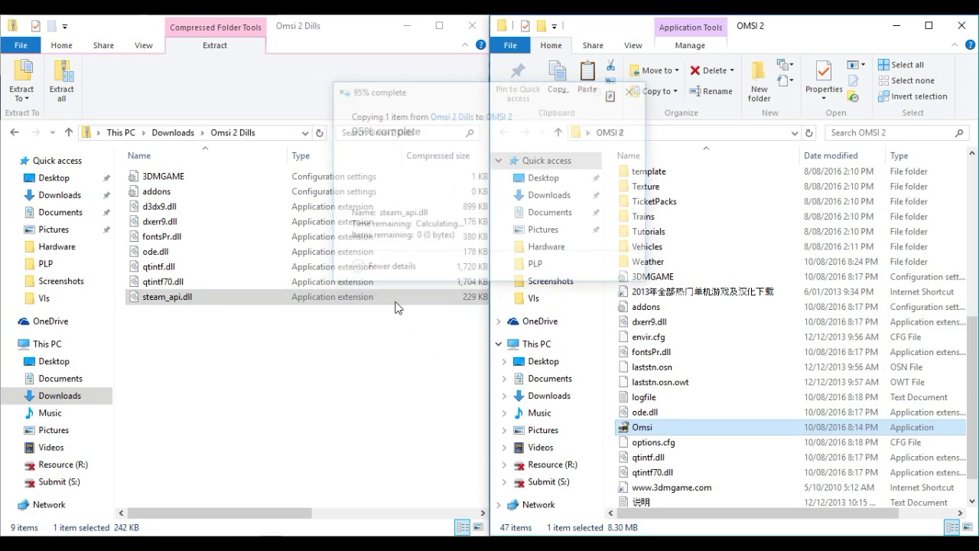
pyautogui.click(472, 26)
# Launch Omsi from the OMSI 2 folder and clear the folder and browser windows off the desktop
pyautogui.scroll(-1, 778, 298)
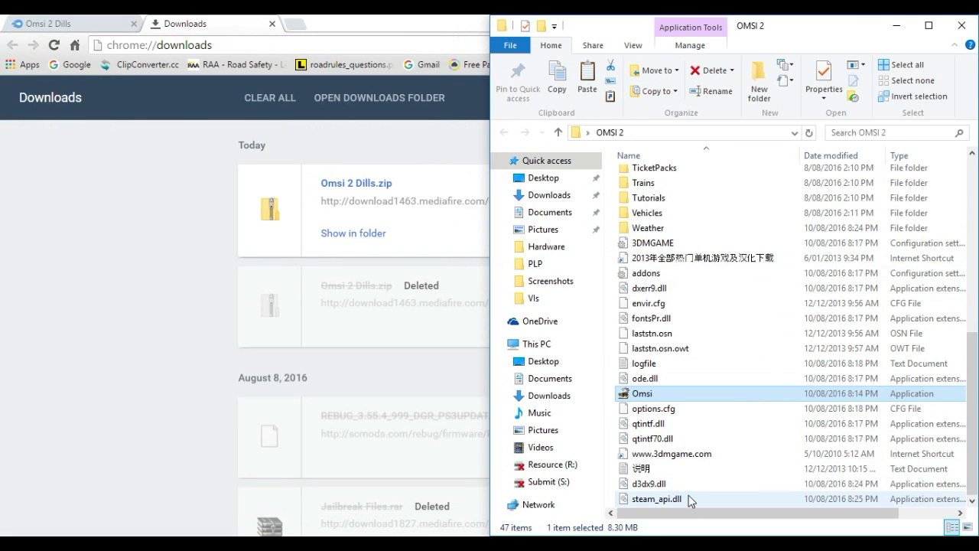
pyautogui.doubleClick(650, 394)
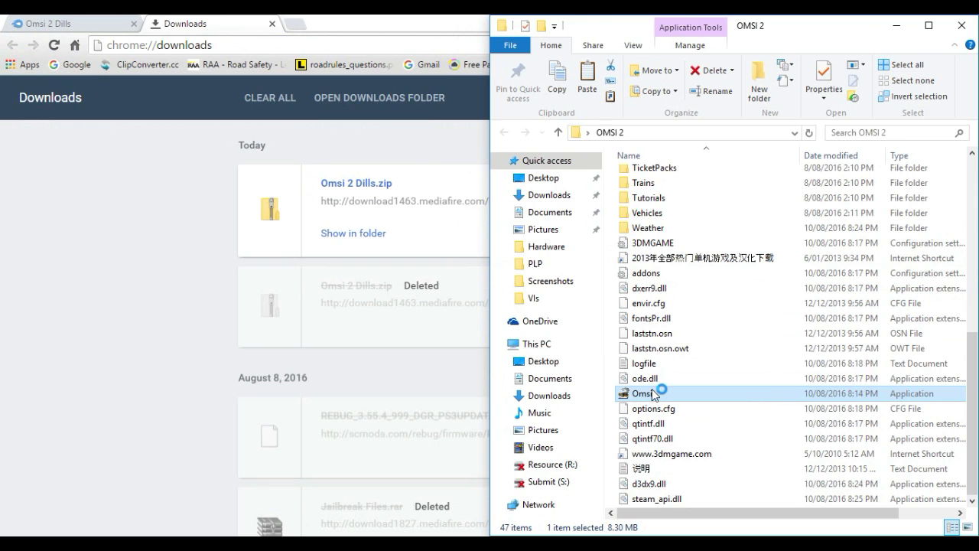
pyautogui.click(962, 26)
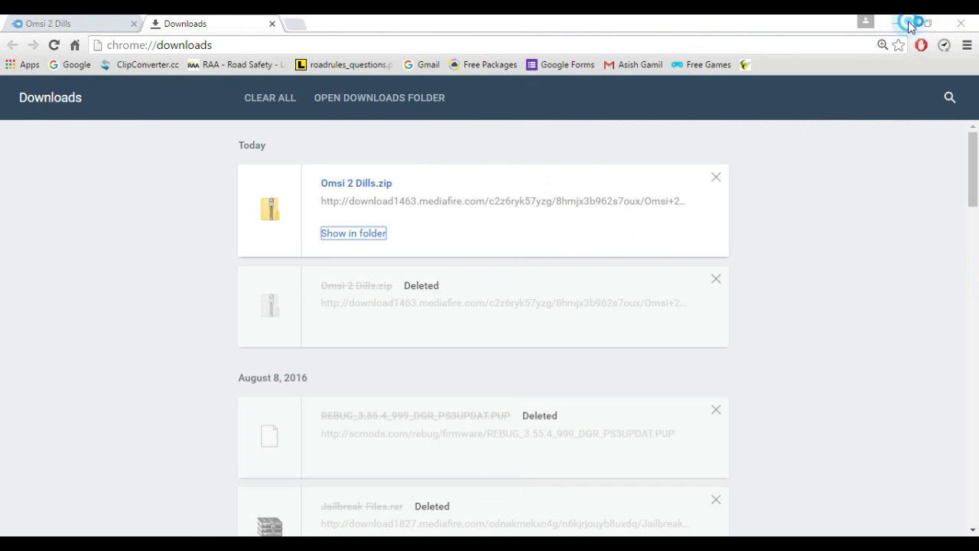
pyautogui.click(896, 23)
pyautogui.rightClick(577, 98)
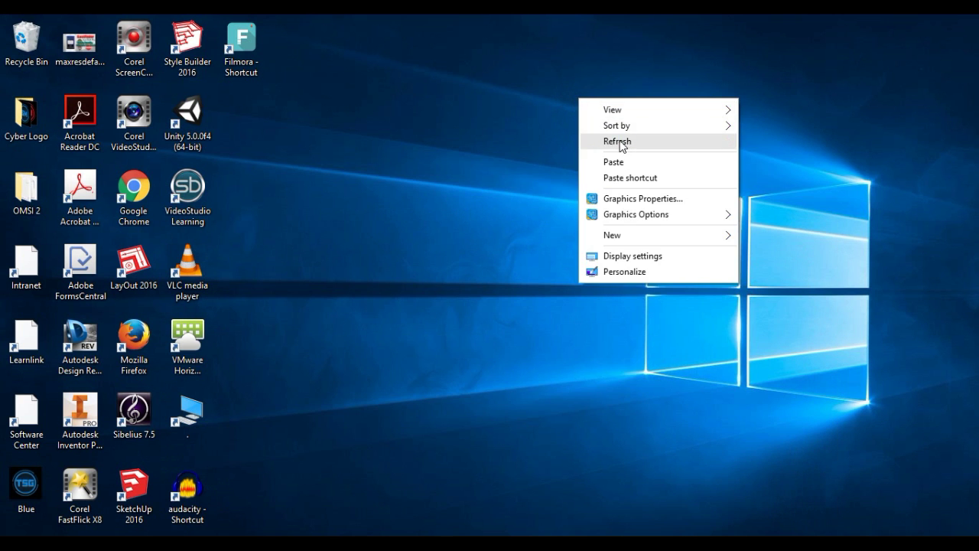